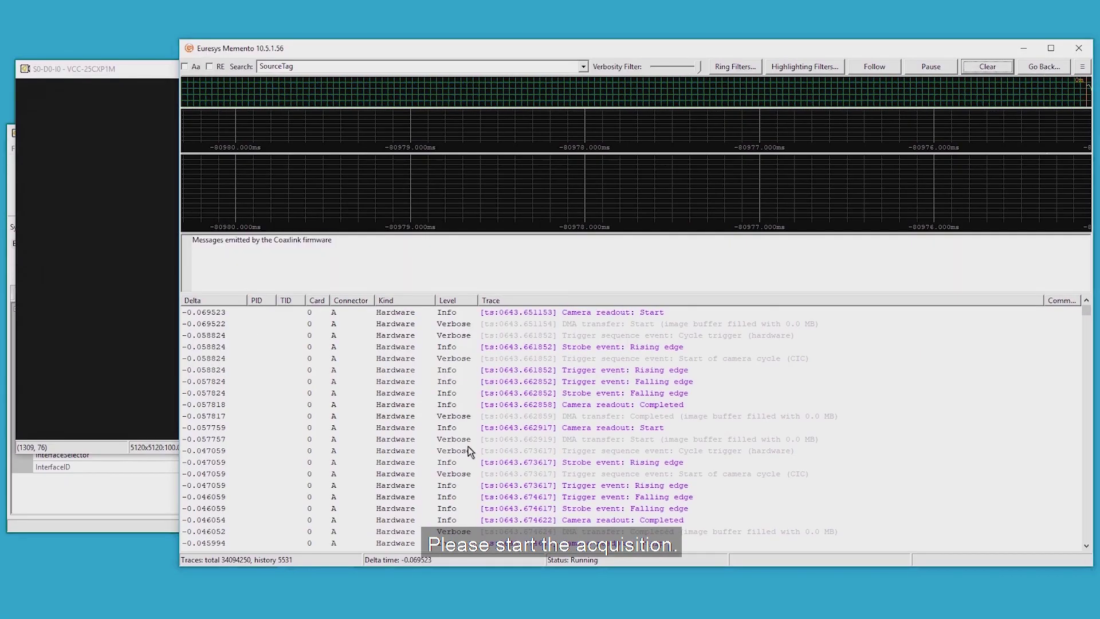
Pause trace capture and bring up actions on the Camera readout: Completed trace
{"action": "left_click", "coordinate": [168, 73]}
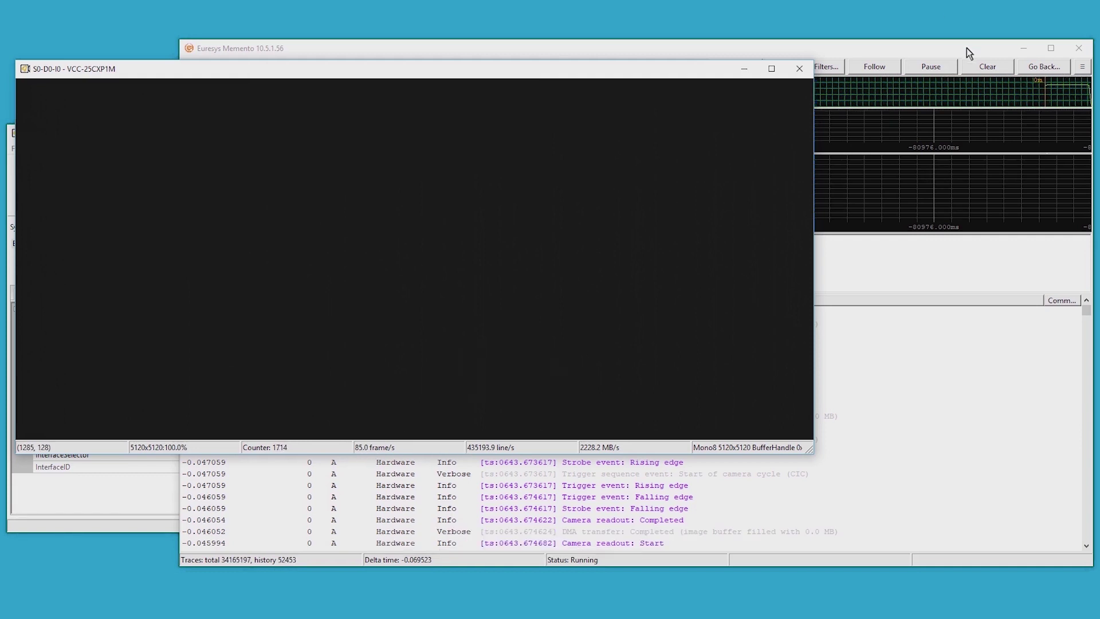
{"action": "left_click", "coordinate": [936, 70]}
{"action": "left_click", "coordinate": [692, 404]}
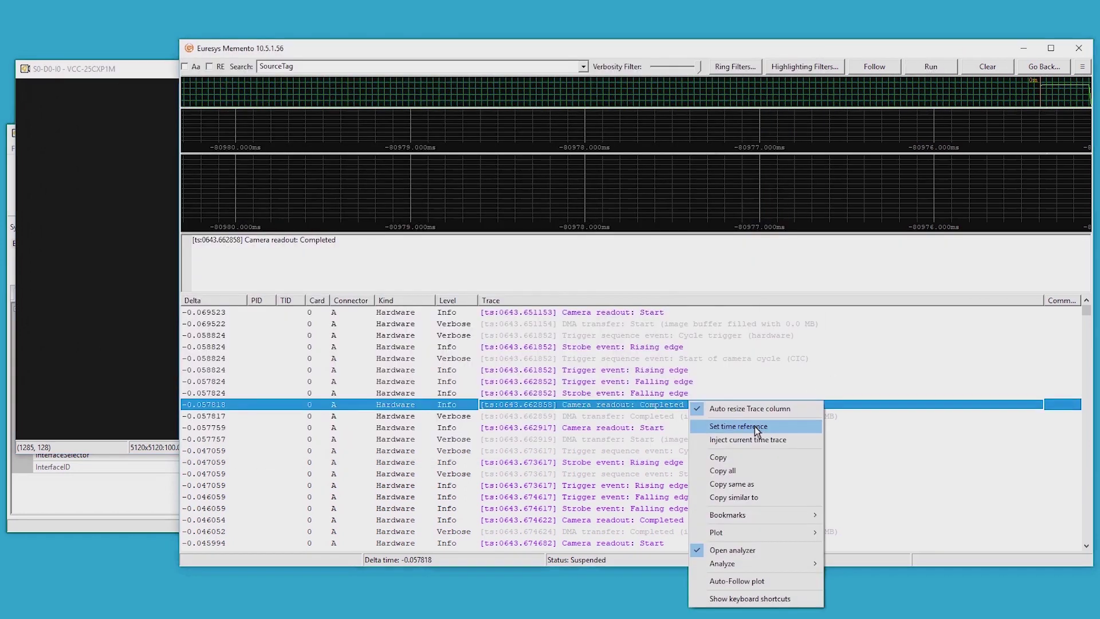
{"action": "right_click", "coordinate": [692, 404]}
{"action": "mouse_move", "coordinate": [722, 563]}
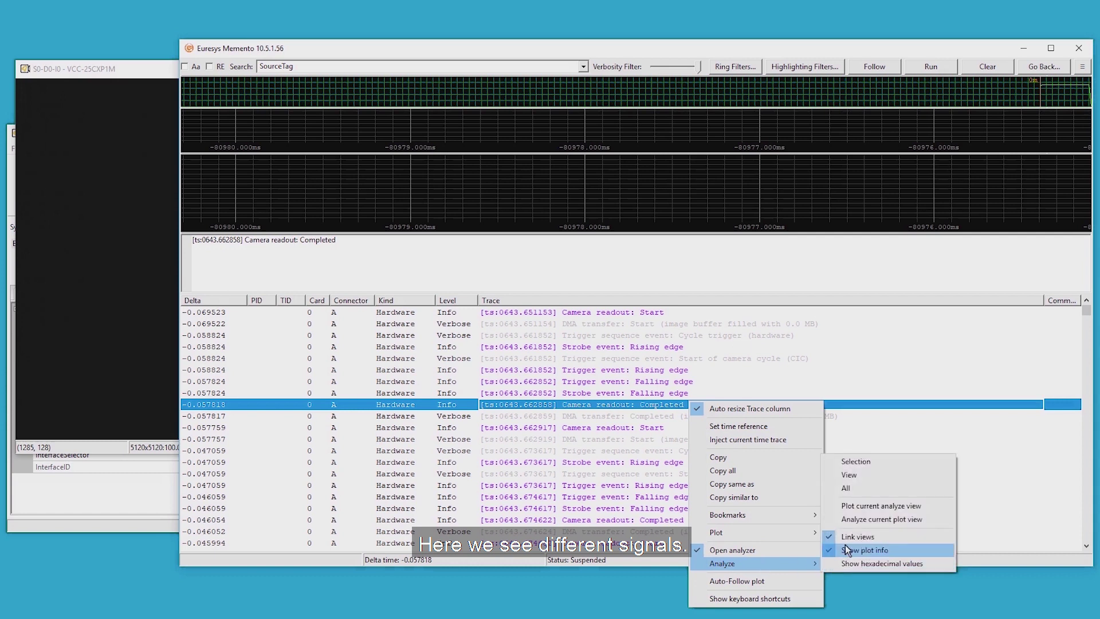
Plot all captured signals in the analyzer timeline via Analyze > All
{"action": "left_click", "coordinate": [854, 490]}
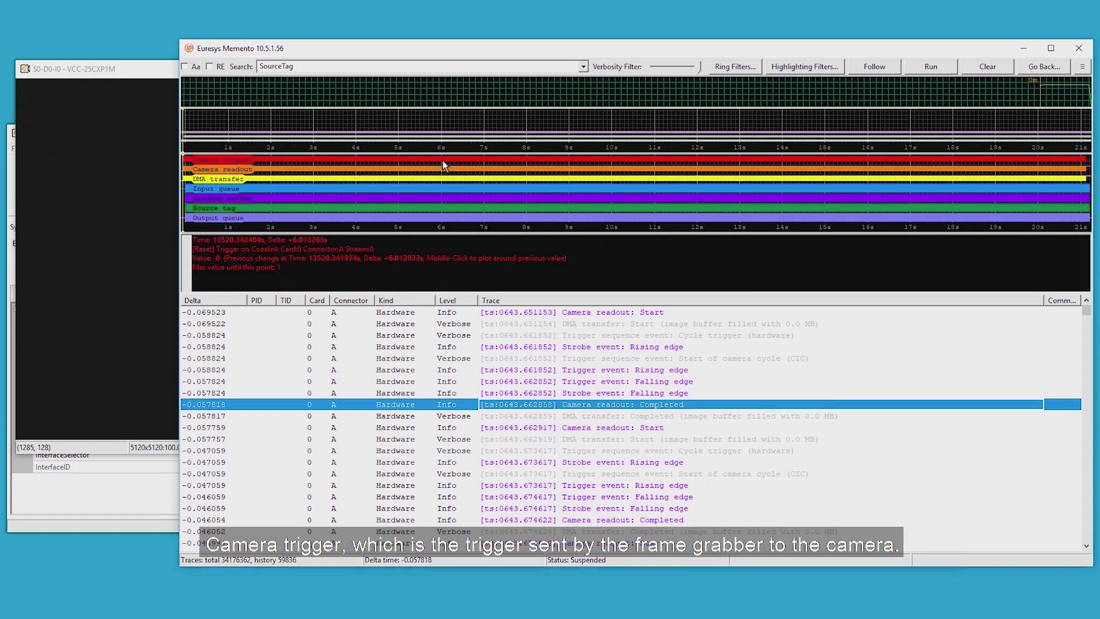
{"action": "scroll", "coordinate": [504, 178], "scroll_direction": "up", "scroll_amount": 5}
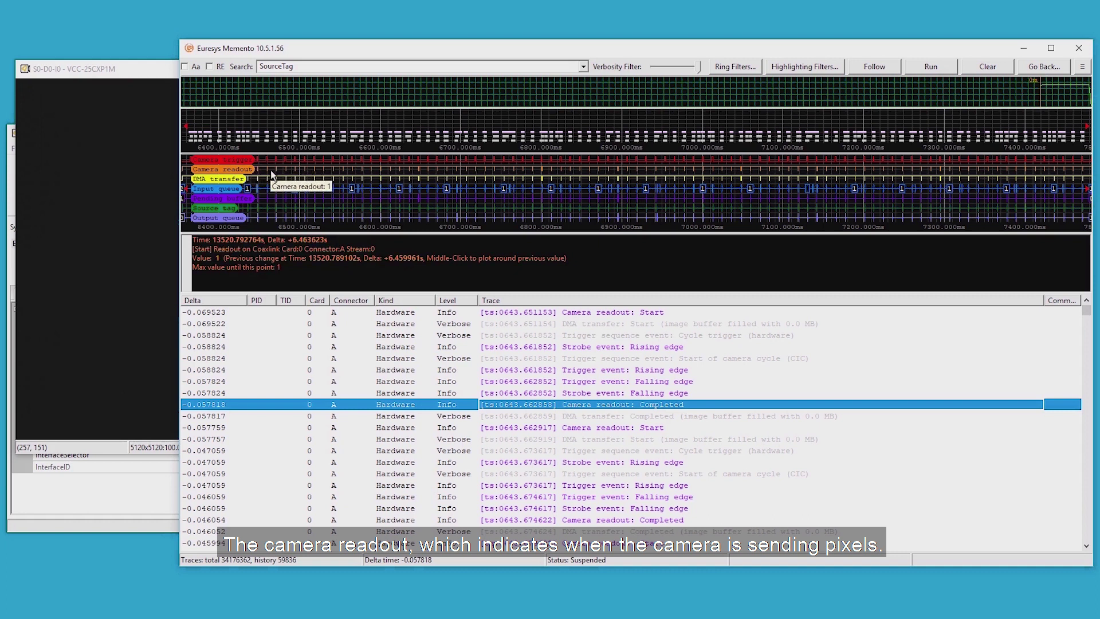
{"action": "scroll", "coordinate": [303, 178], "scroll_direction": "up", "scroll_amount": 5}
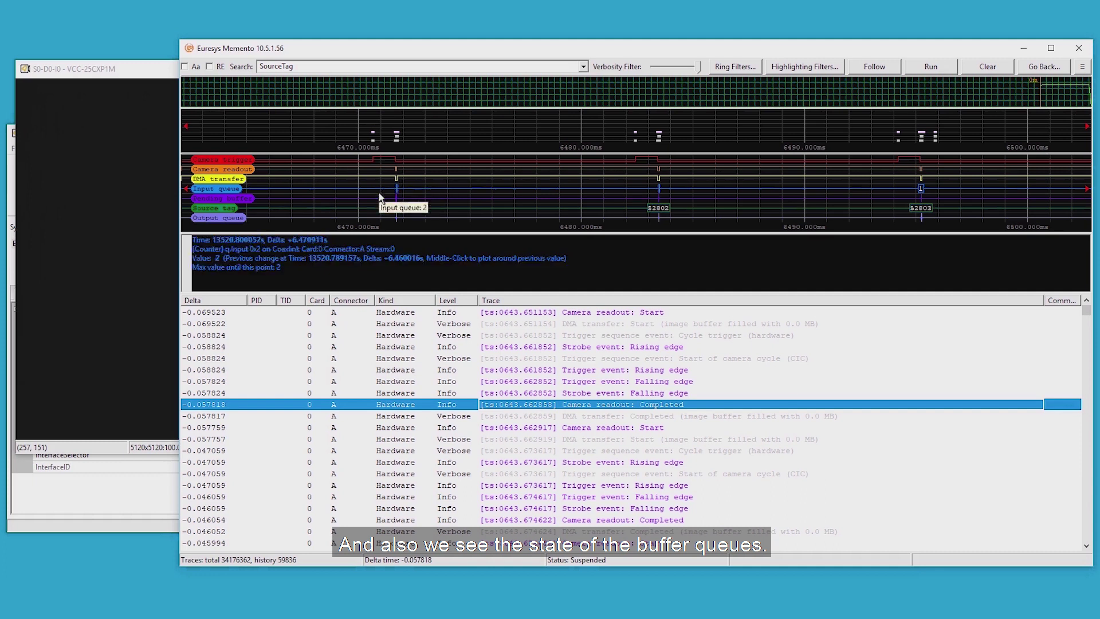
{"action": "mouse_move", "coordinate": [411, 195]}
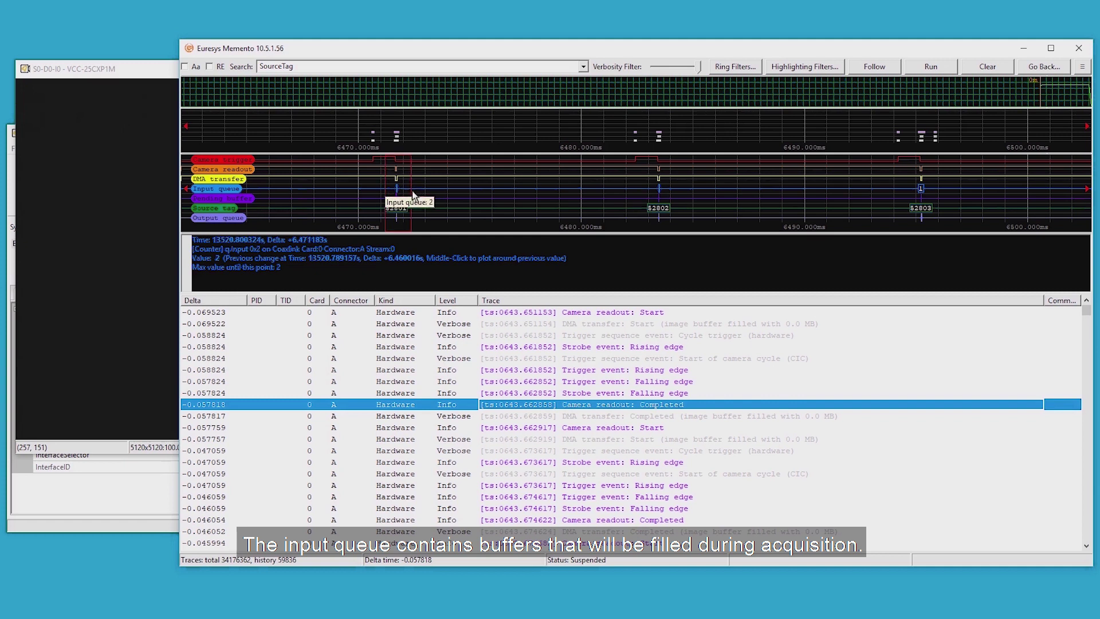
{"action": "scroll", "coordinate": [395, 196], "scroll_direction": "up", "scroll_amount": 5}
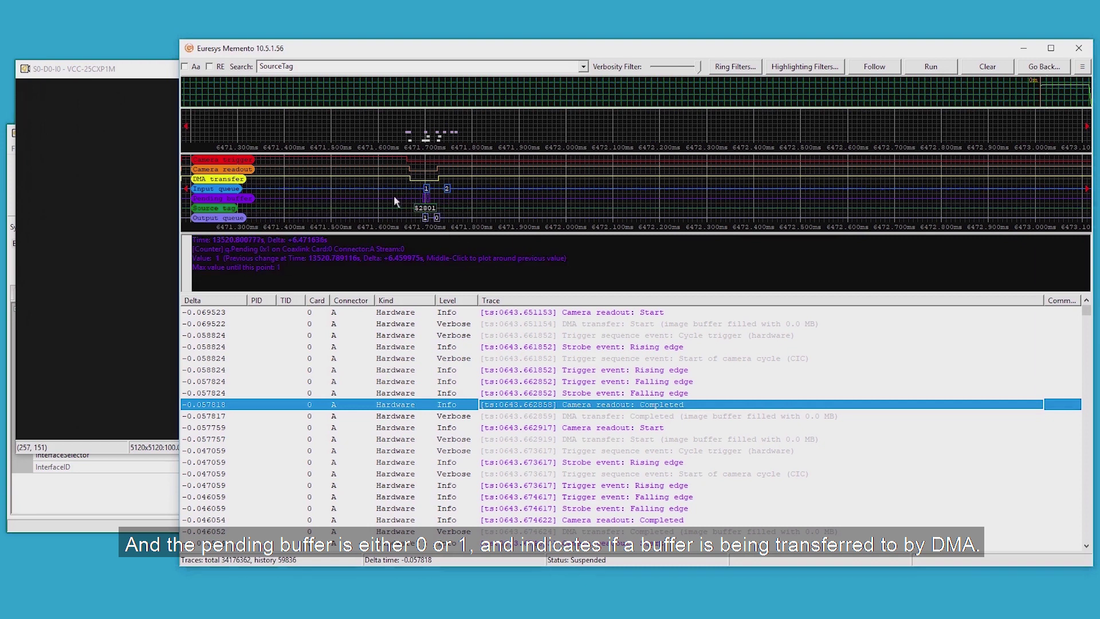
{"action": "scroll", "coordinate": [440, 202], "scroll_direction": "up", "scroll_amount": 5}
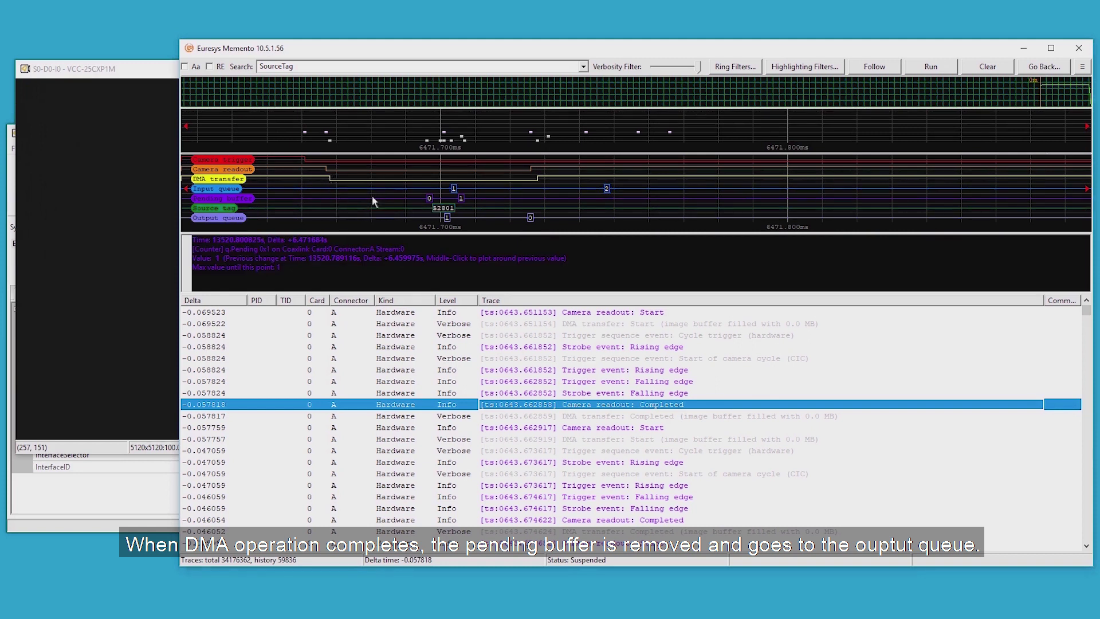
{"action": "mouse_move", "coordinate": [326, 172]}
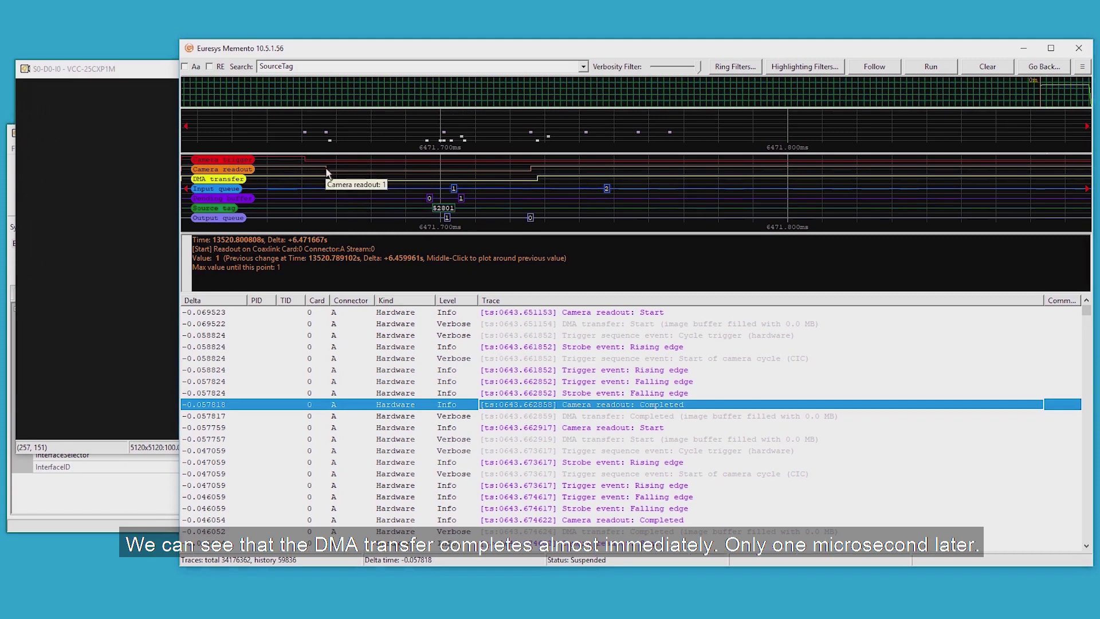
Move focus off the trace list before running the faster-triggered acquisition
{"action": "left_click", "coordinate": [327, 174]}
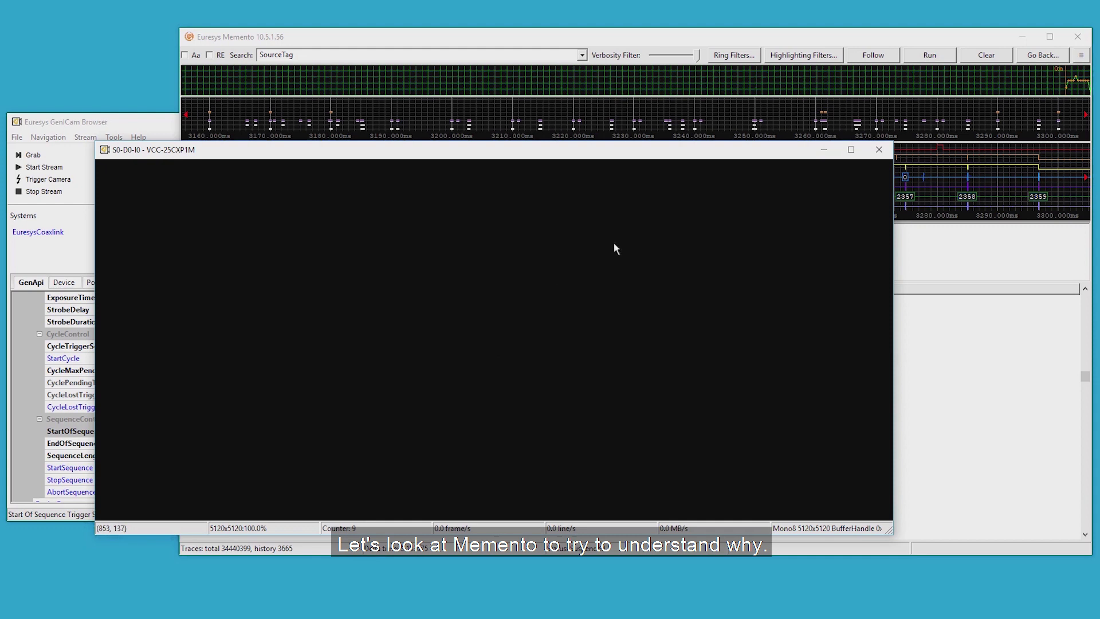
Jump the log to the timeline warning marker and show its 'trigger before readout started' explanation
{"action": "left_click", "coordinate": [801, 40]}
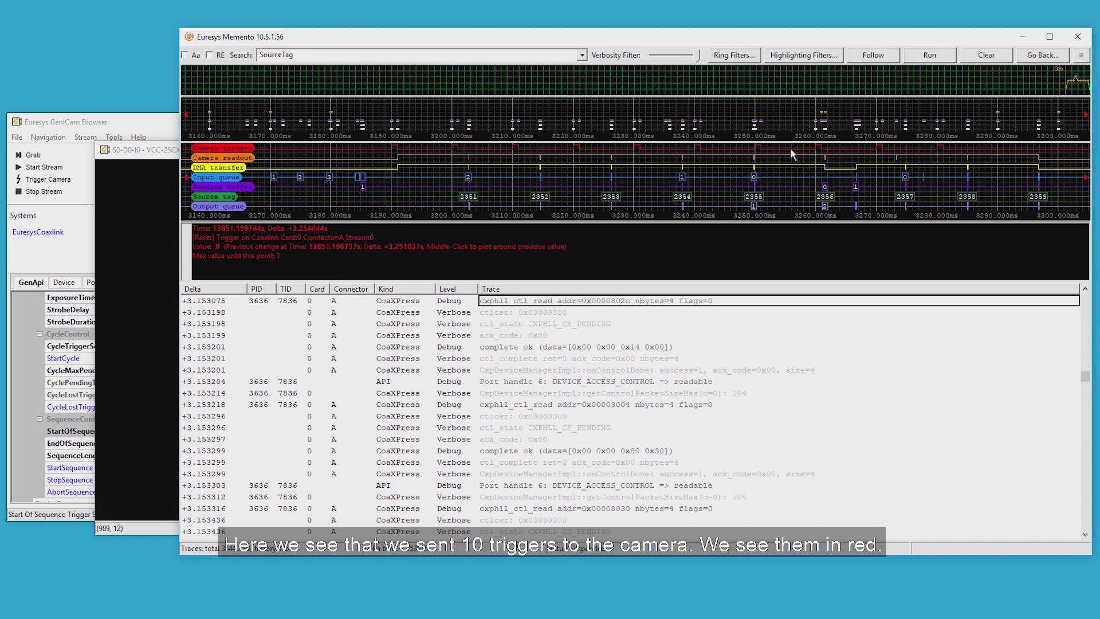
{"action": "mouse_move", "coordinate": [822, 117]}
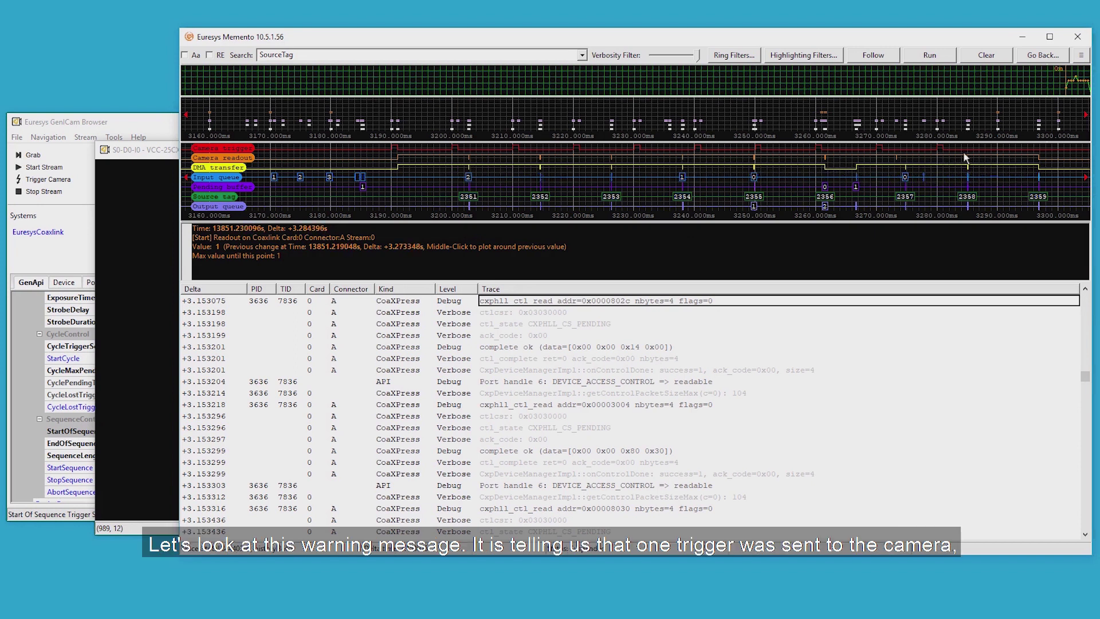
{"action": "left_click", "coordinate": [823, 118]}
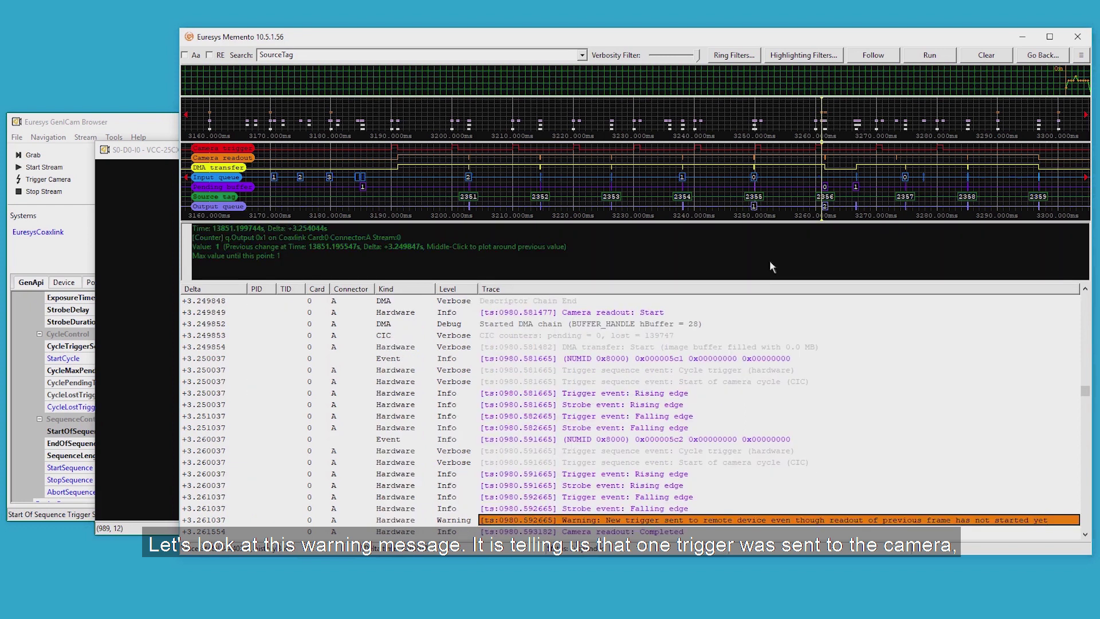
{"action": "left_click", "coordinate": [771, 521]}
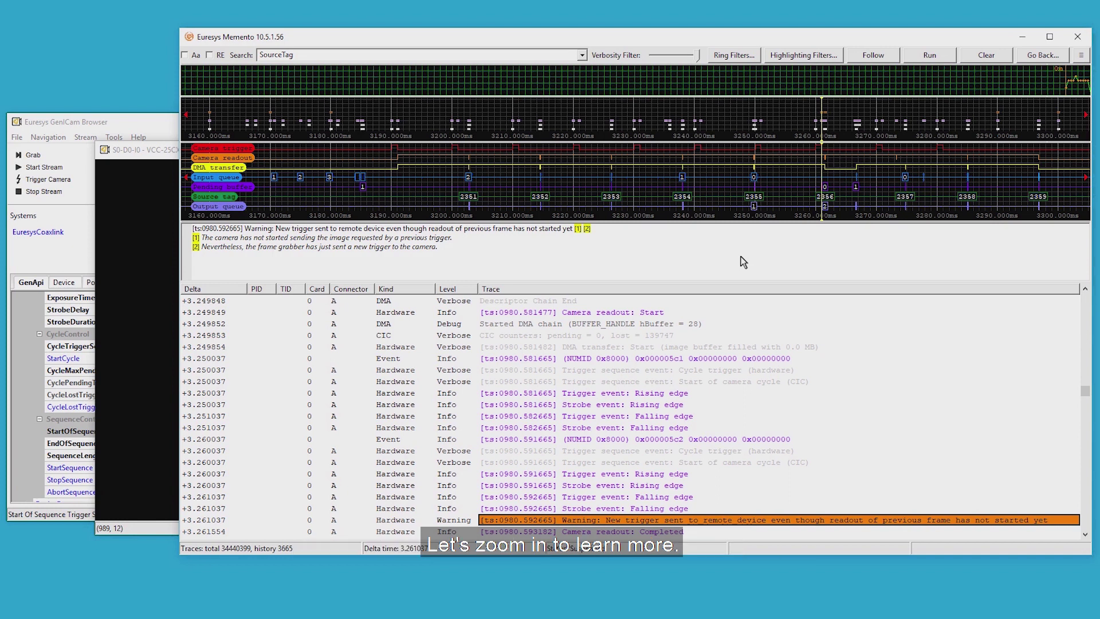
{"action": "mouse_move", "coordinate": [843, 175]}
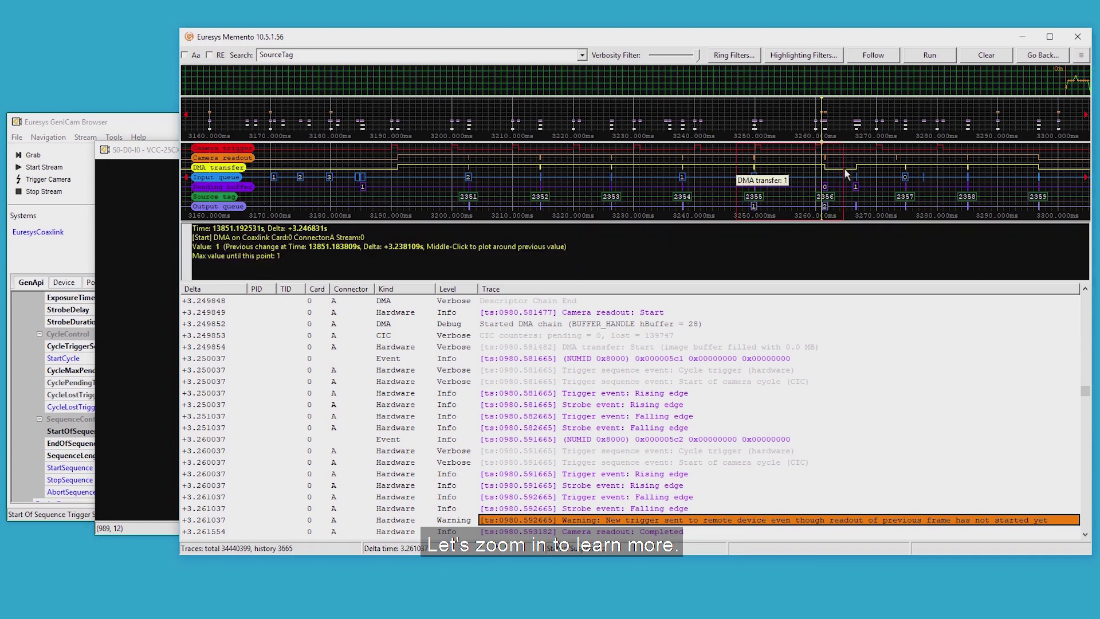
{"action": "scroll", "coordinate": [845, 167], "scroll_direction": "up", "scroll_amount": 5}
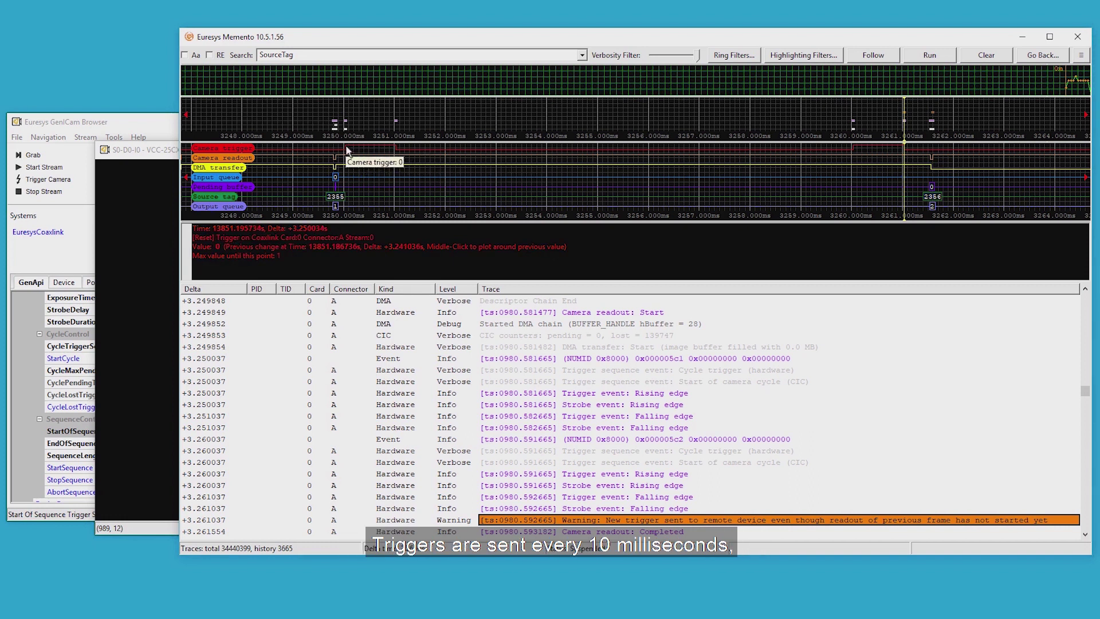
Measure the interval between two camera triggers, then the duration of one camera readout
{"action": "left_click_drag", "start_coordinate": [347, 151], "coordinate": [855, 153]}
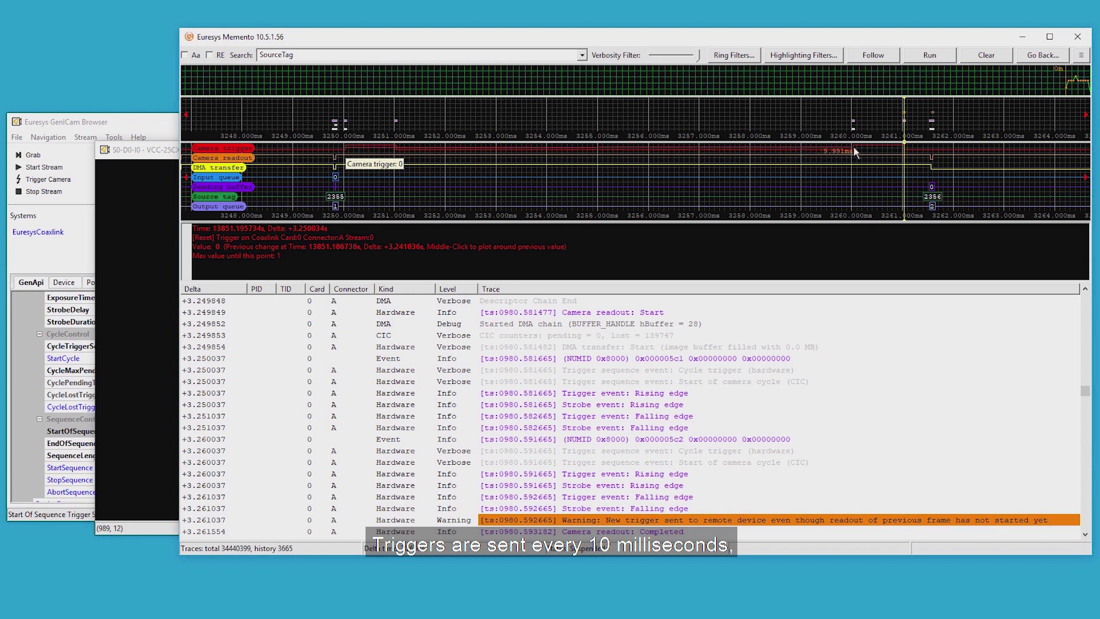
{"action": "left_click_drag", "start_coordinate": [854, 152], "coordinate": [854, 153]}
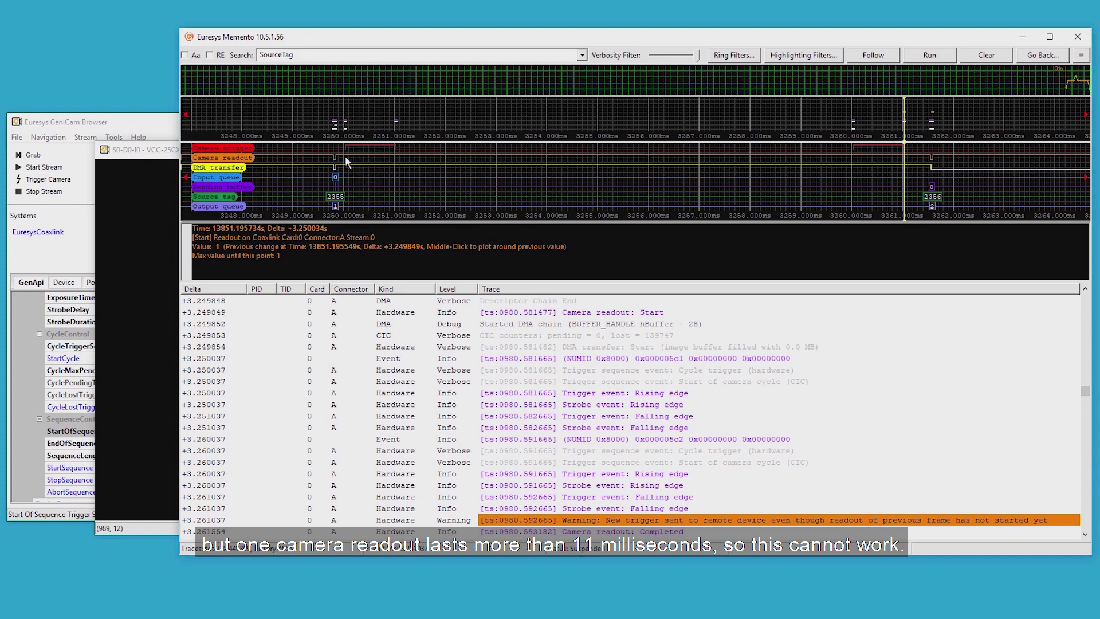
{"action": "left_click_drag", "start_coordinate": [337, 165], "coordinate": [930, 162]}
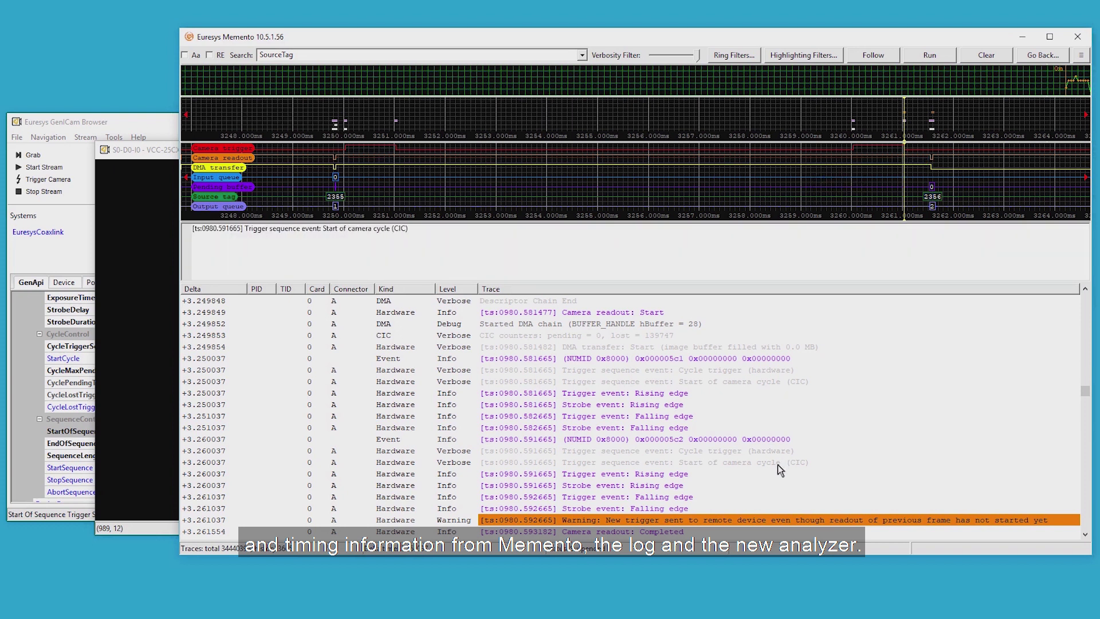
{"action": "scroll", "coordinate": [702, 472], "scroll_direction": "down", "scroll_amount": 1}
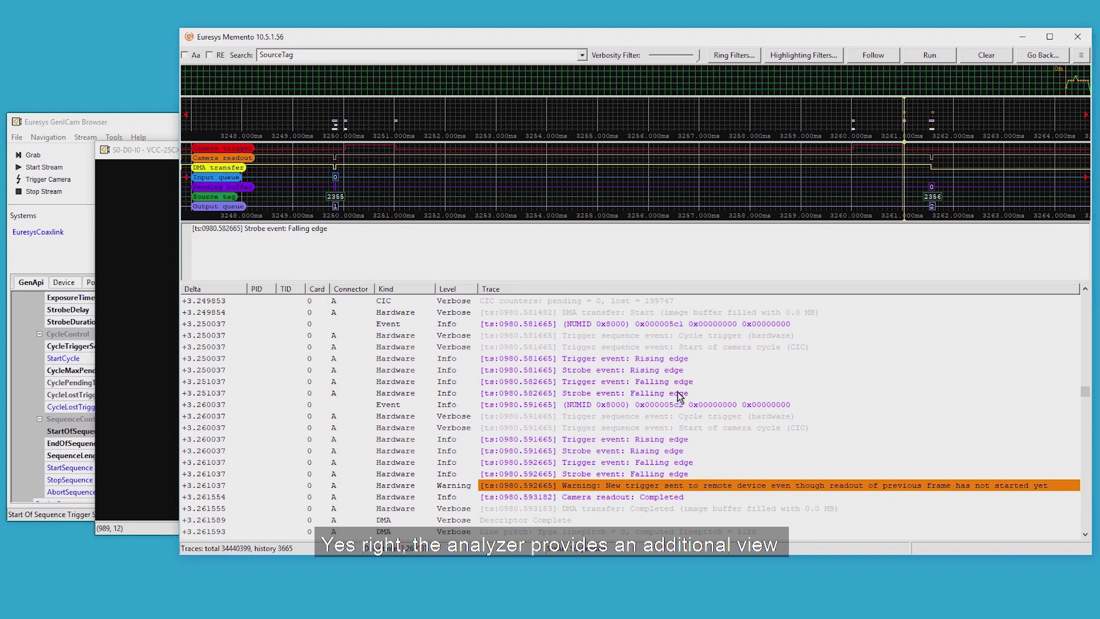
Sync the timeline to the strobe falling edge, then page through later and earlier warnings in the log
{"action": "left_click", "coordinate": [679, 394]}
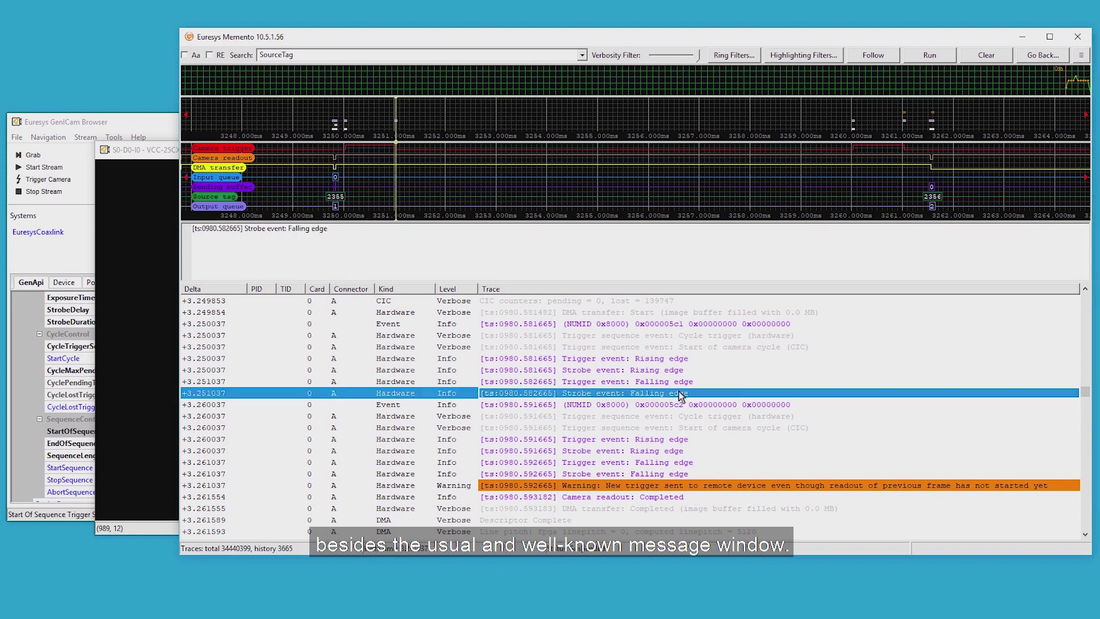
{"action": "key", "text": "Down"}
{"action": "key", "text": "Down"}
{"action": "key", "text": "Down"}
{"action": "key", "text": "Down"}
{"action": "key", "text": "Down"}
{"action": "key", "text": "Down"}
{"action": "key", "text": "Down"}
{"action": "key", "text": "Down"}
{"action": "key", "text": "Down"}
{"action": "key", "text": "Down"}
{"action": "key", "text": "Down"}
{"action": "key", "text": "Down"}
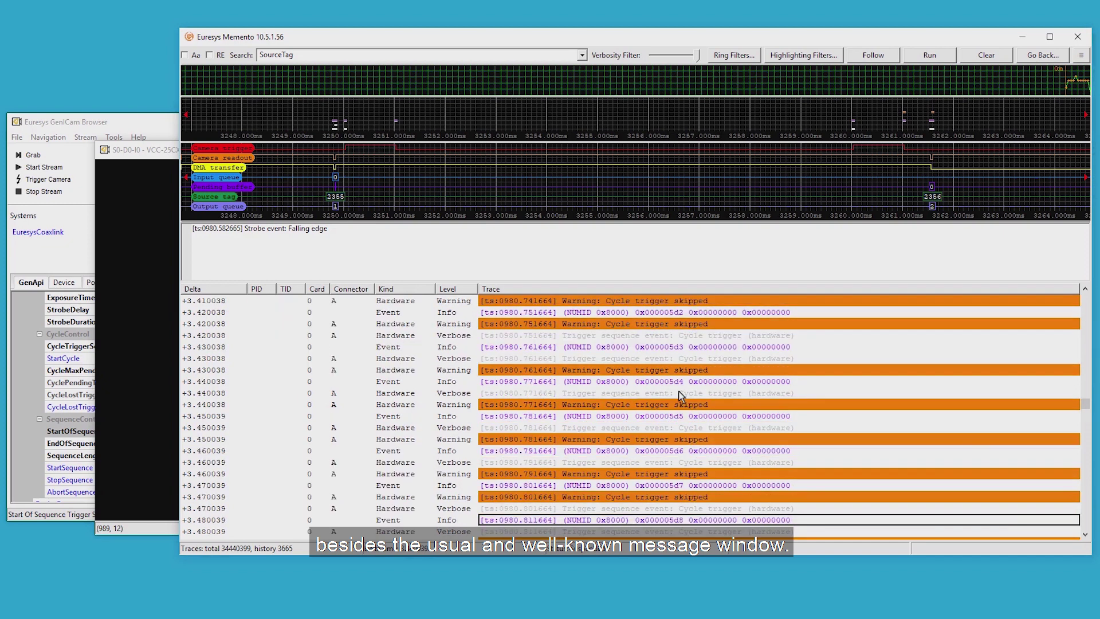
{"action": "key", "text": "Up"}
{"action": "key", "text": "Up"}
{"action": "key", "text": "Up"}
{"action": "key", "text": "Up"}
{"action": "key", "text": "Up"}
{"action": "key", "text": "Up"}
{"action": "key", "text": "Up"}
{"action": "key", "text": "Up"}
{"action": "key", "text": "Up"}
{"action": "key", "text": "Up"}
{"action": "key", "text": "Up"}
{"action": "key", "text": "Up"}
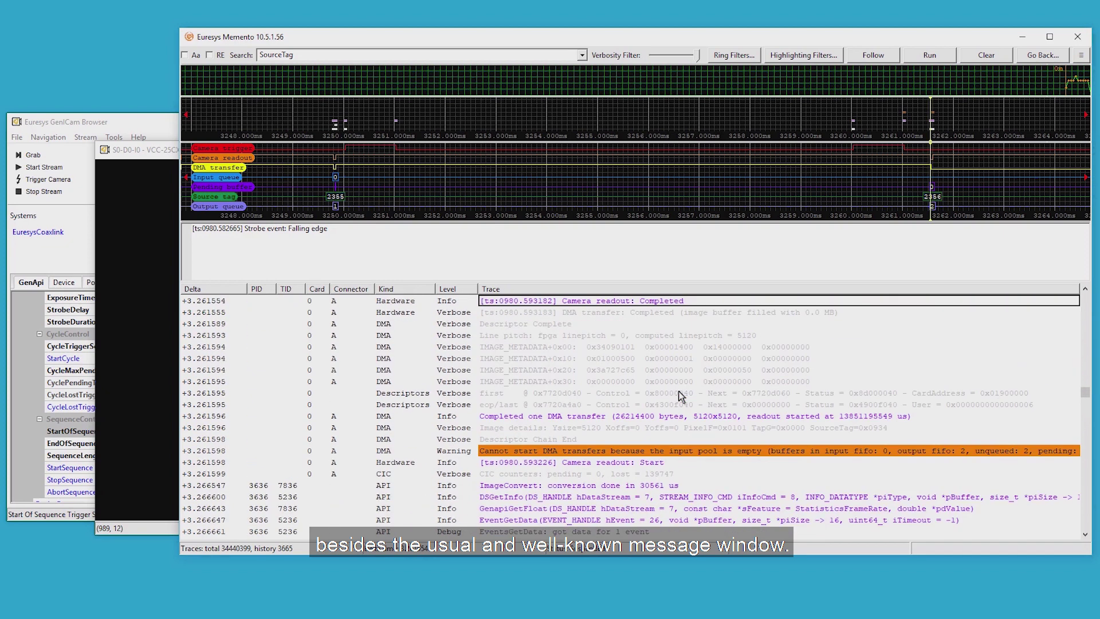